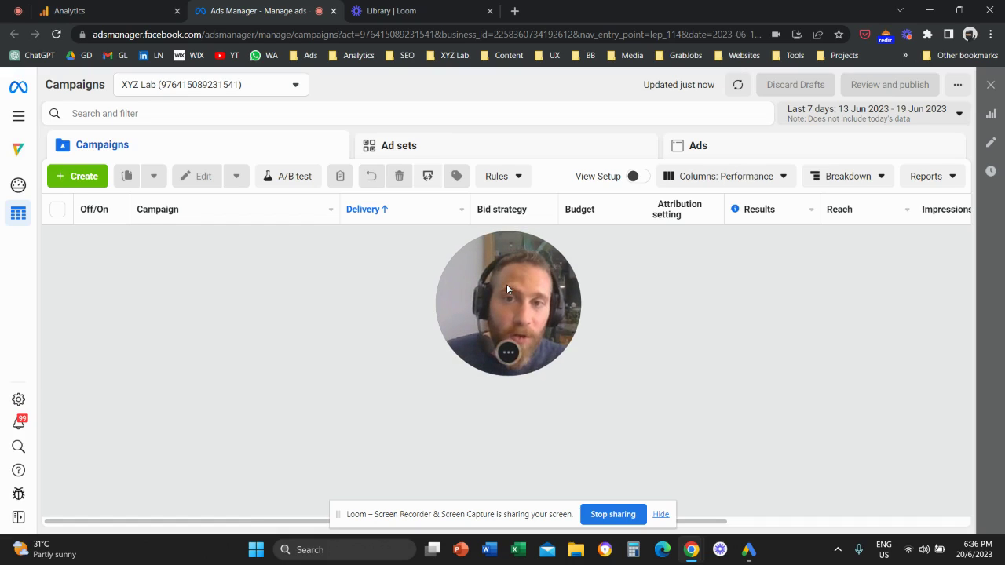
Start a new campaign from the Campaigns tab with the Awareness objective
{"action": "left_click_drag", "start_coordinate": [506, 290], "coordinate": [250, 235]}
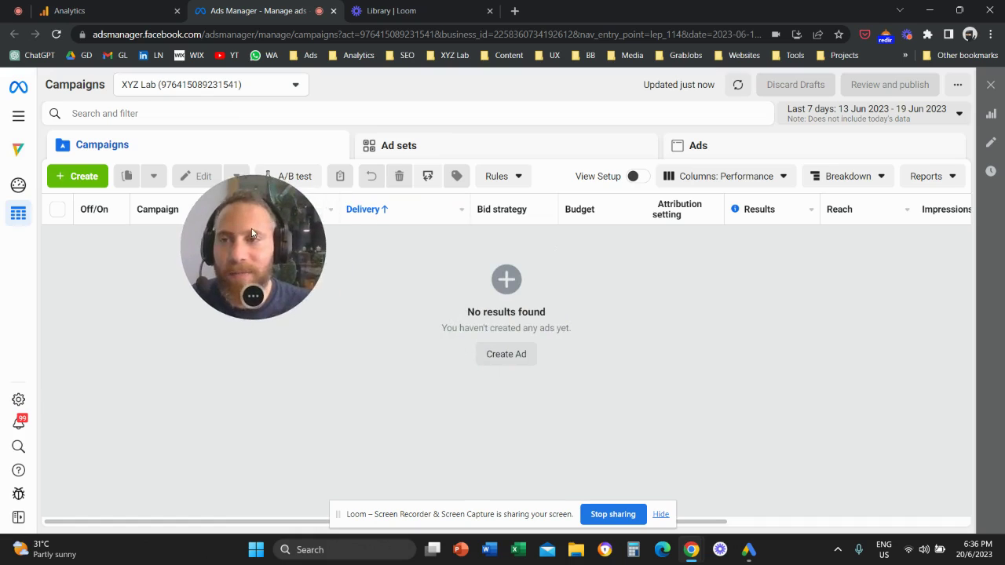
{"action": "left_click", "coordinate": [84, 176]}
{"action": "left_click_drag", "start_coordinate": [259, 284], "coordinate": [580, 199]}
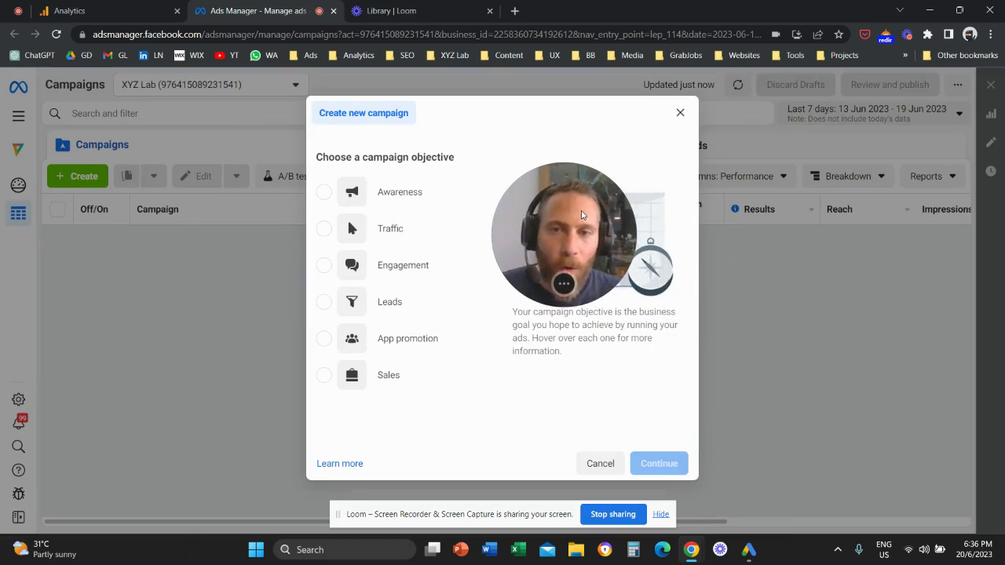
{"action": "mouse_move", "coordinate": [471, 196]}
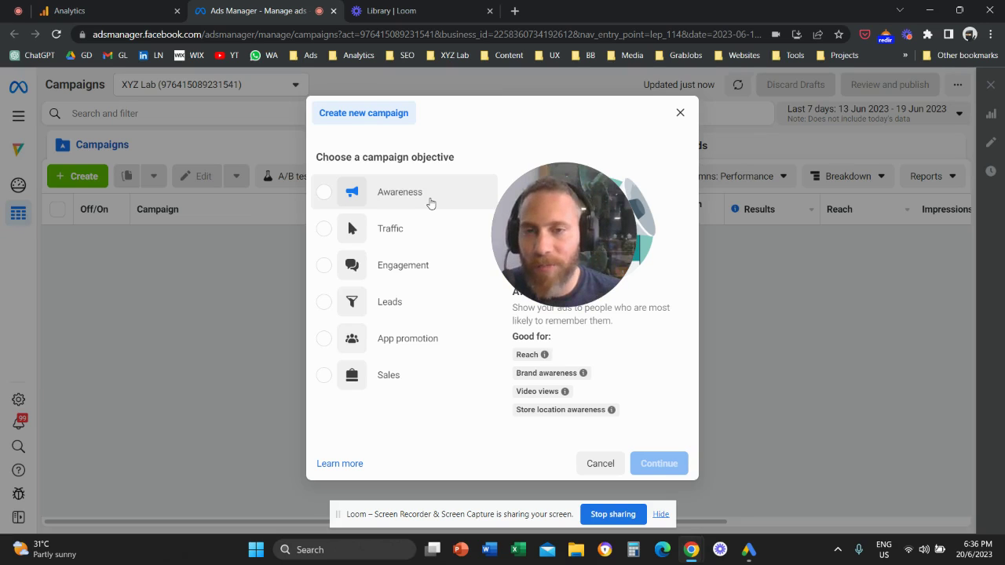
{"action": "left_click", "coordinate": [430, 204]}
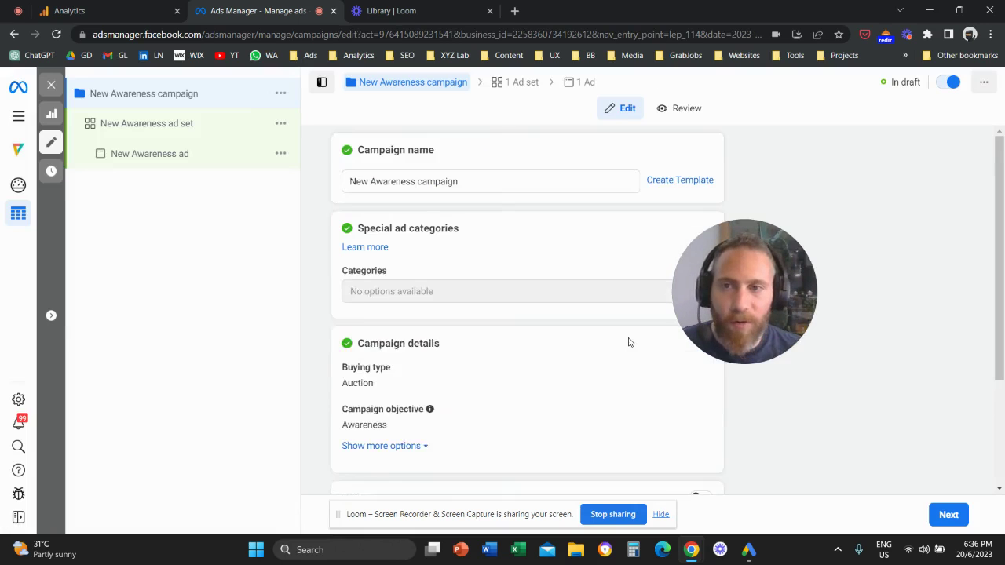
Open the New Awareness ad set from the campaign editor's tree
{"action": "left_click_drag", "start_coordinate": [743, 311], "coordinate": [447, 206]}
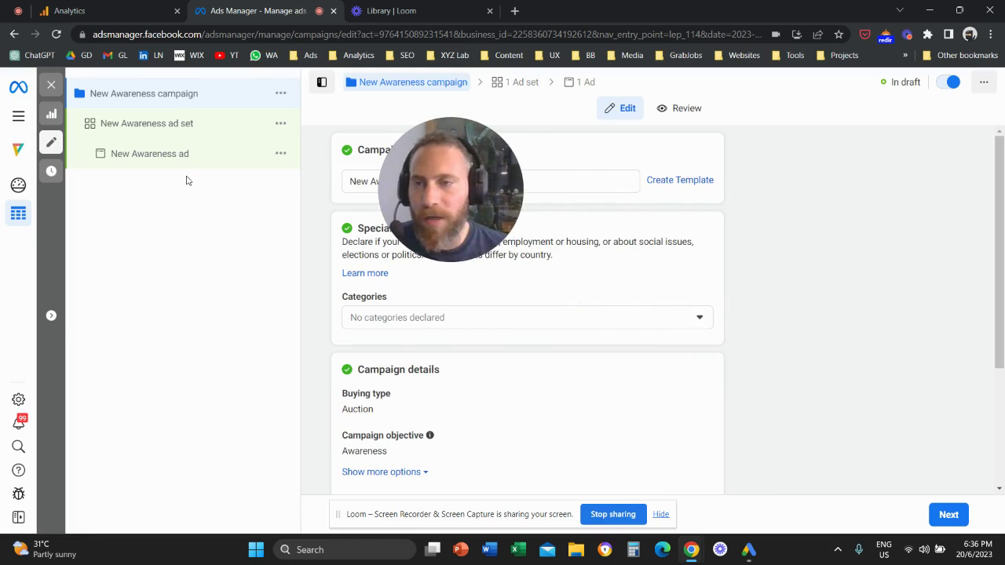
{"action": "left_click", "coordinate": [189, 128]}
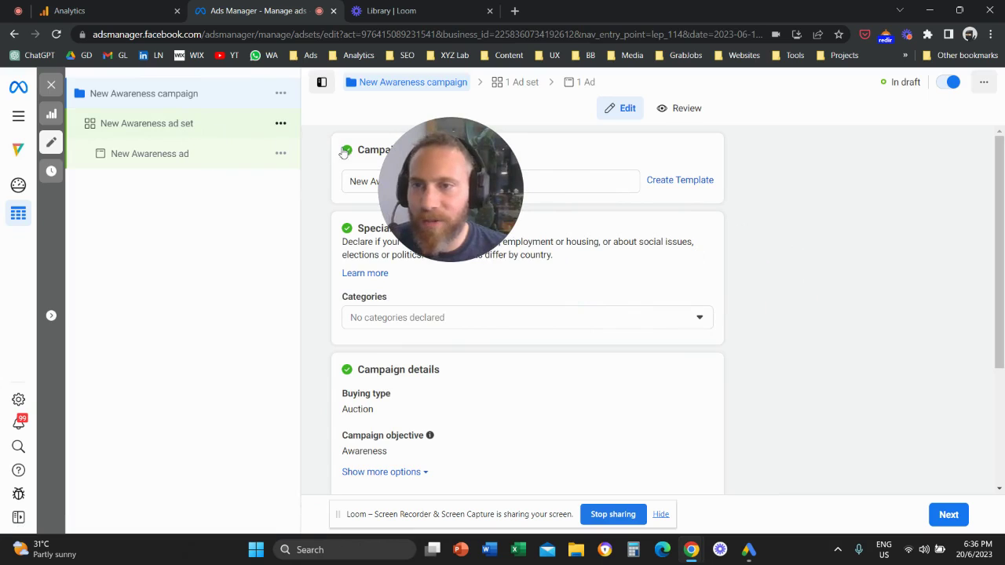
{"action": "left_click_drag", "start_coordinate": [456, 206], "coordinate": [768, 323]}
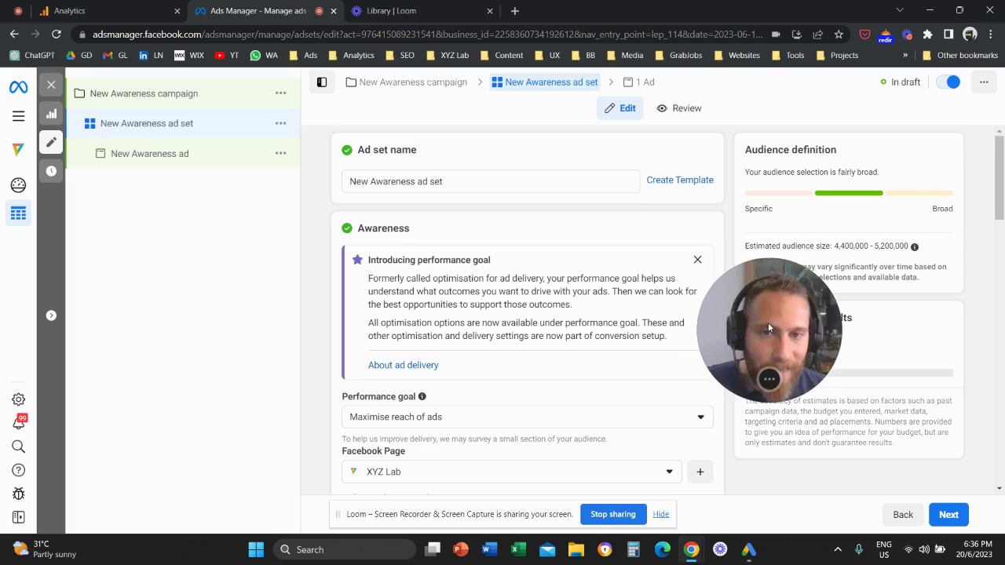
Dismiss the performance goal callout, show more delivery options and unlock the frequency cap
{"action": "left_click", "coordinate": [697, 259]}
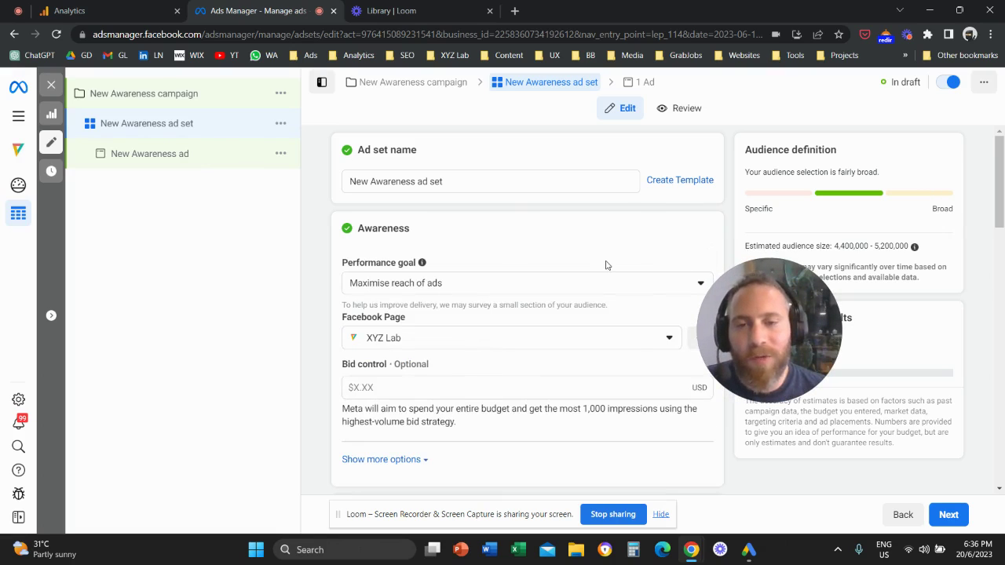
{"action": "scroll", "coordinate": [606, 265], "scroll_direction": "down", "scroll_amount": 2}
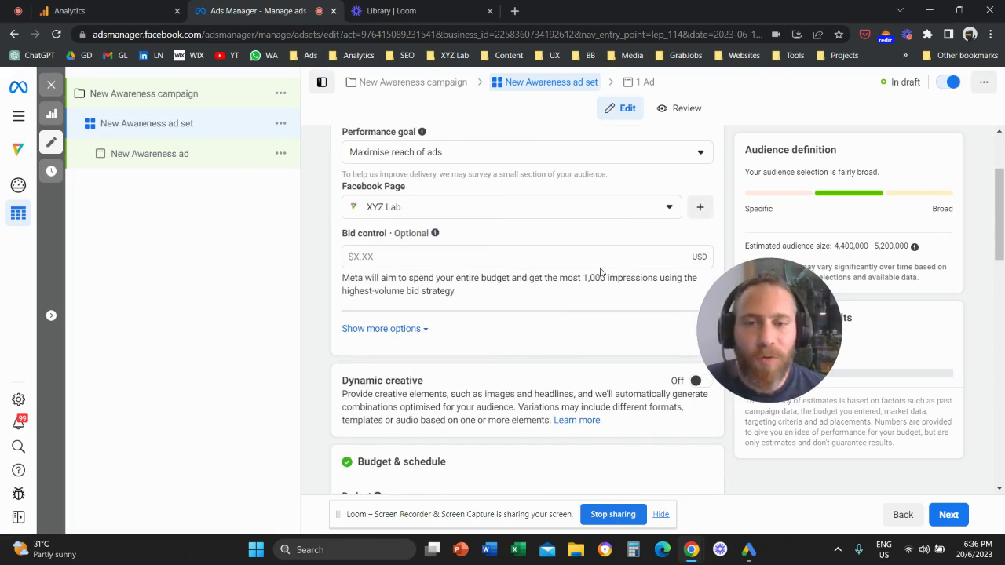
{"action": "left_click_drag", "start_coordinate": [749, 318], "coordinate": [700, 308]}
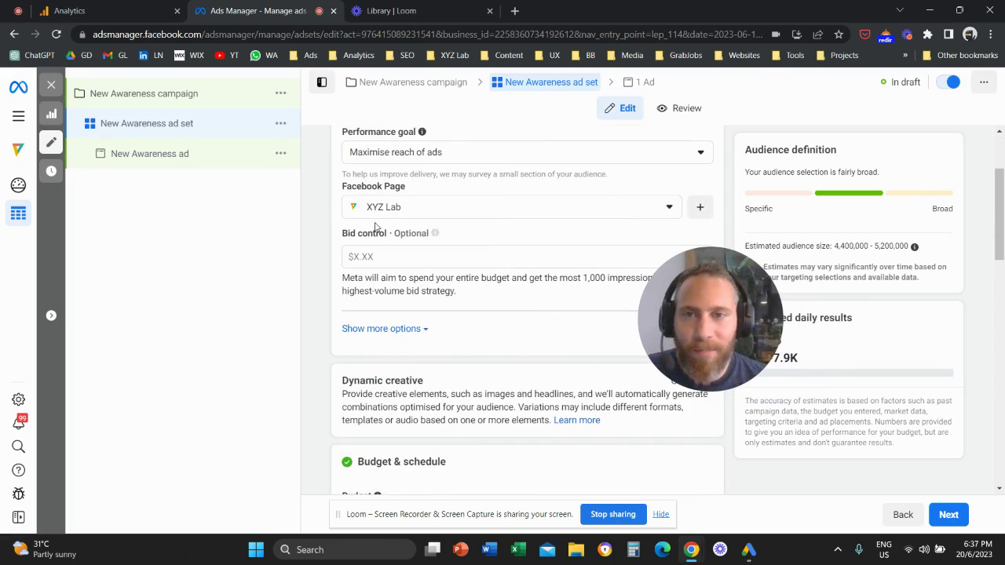
{"action": "scroll", "coordinate": [406, 224], "scroll_direction": "up", "scroll_amount": 1}
{"action": "left_click", "coordinate": [408, 395]}
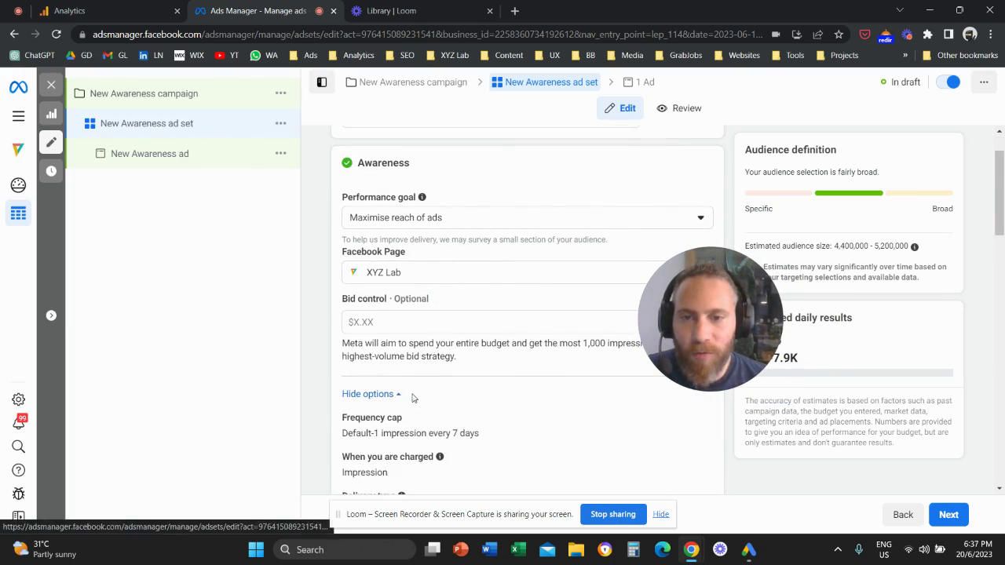
{"action": "scroll", "coordinate": [448, 387], "scroll_direction": "down", "scroll_amount": 1}
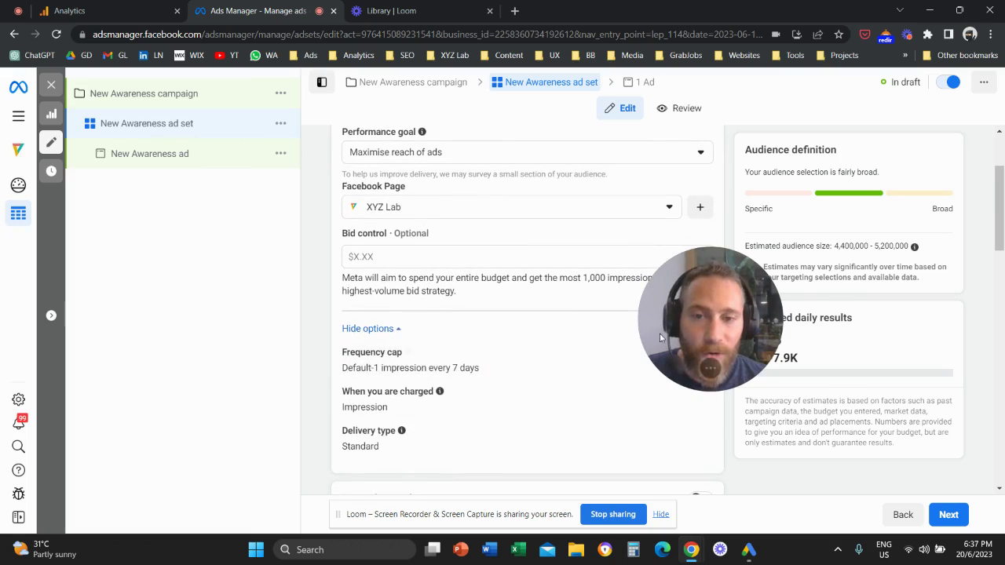
{"action": "left_click_drag", "start_coordinate": [659, 338], "coordinate": [740, 349]}
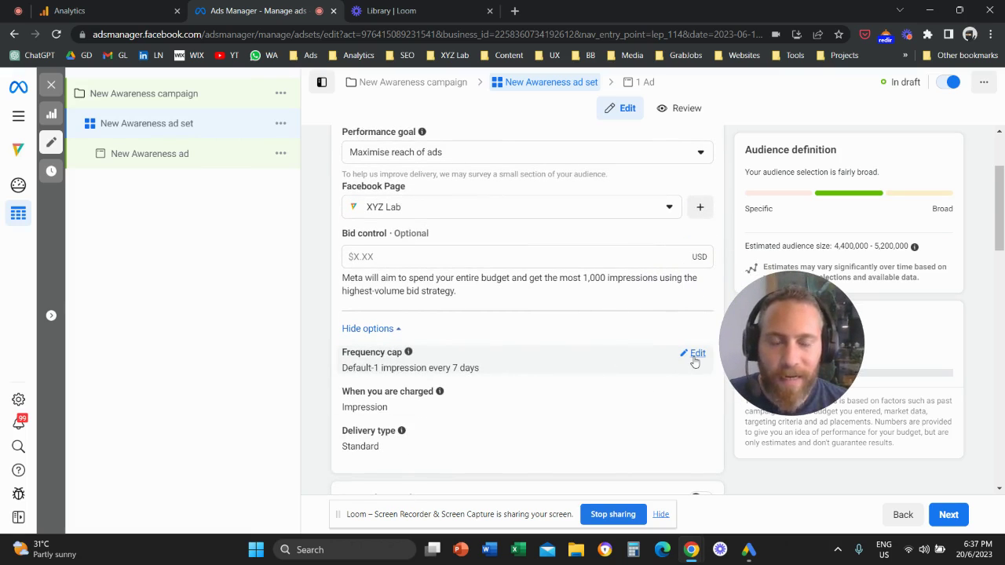
{"action": "left_click", "coordinate": [694, 355]}
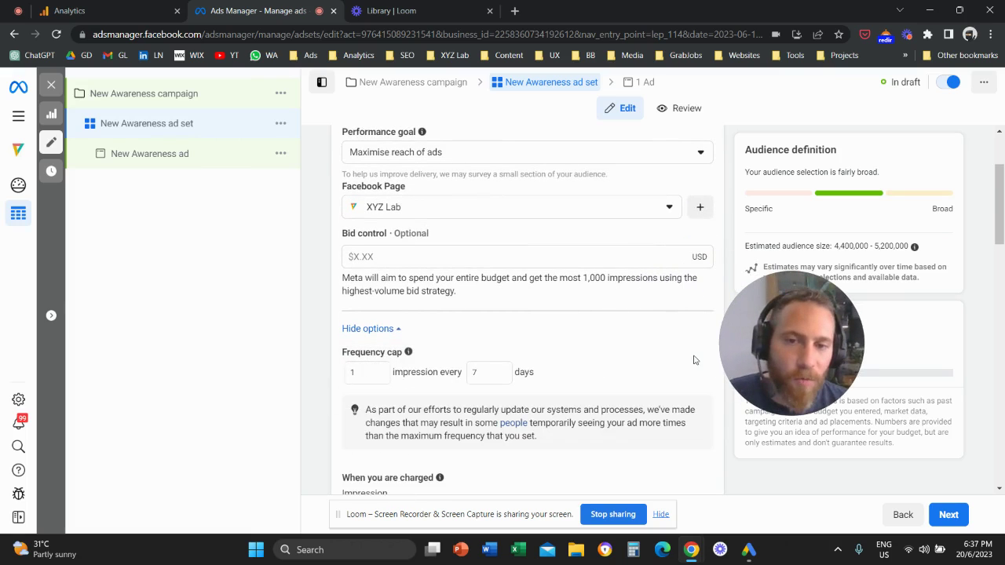
Enter a frequency cap of 5 impressions every 1 day
{"action": "double_click", "coordinate": [365, 372]}
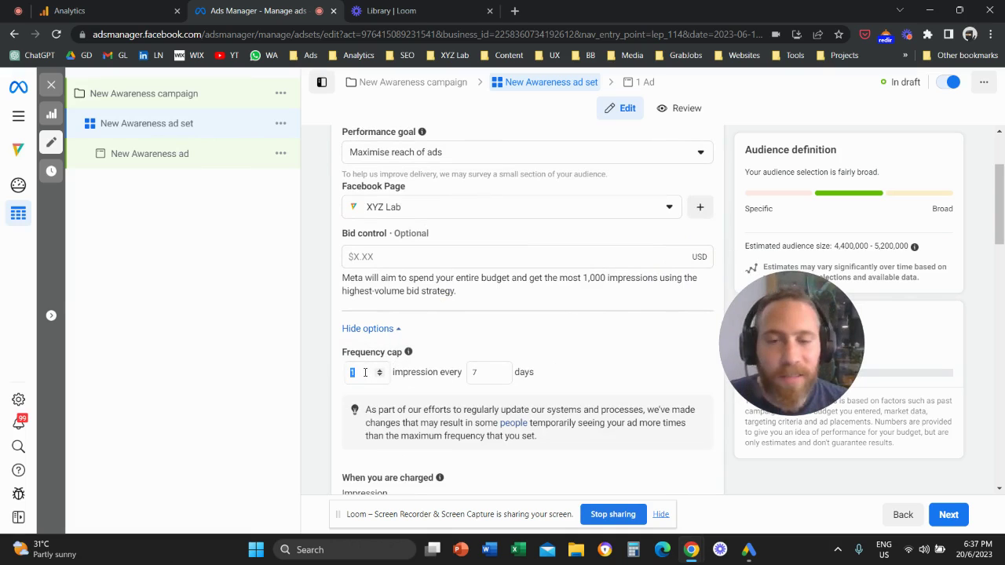
{"action": "type", "text": "5"}
{"action": "left_click", "coordinate": [482, 372]}
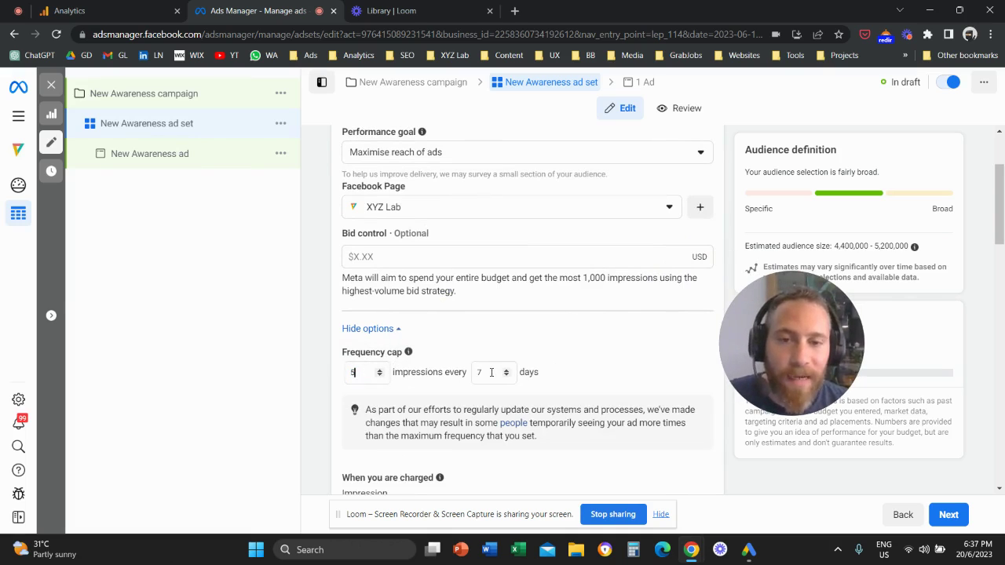
{"action": "double_click", "coordinate": [482, 372]}
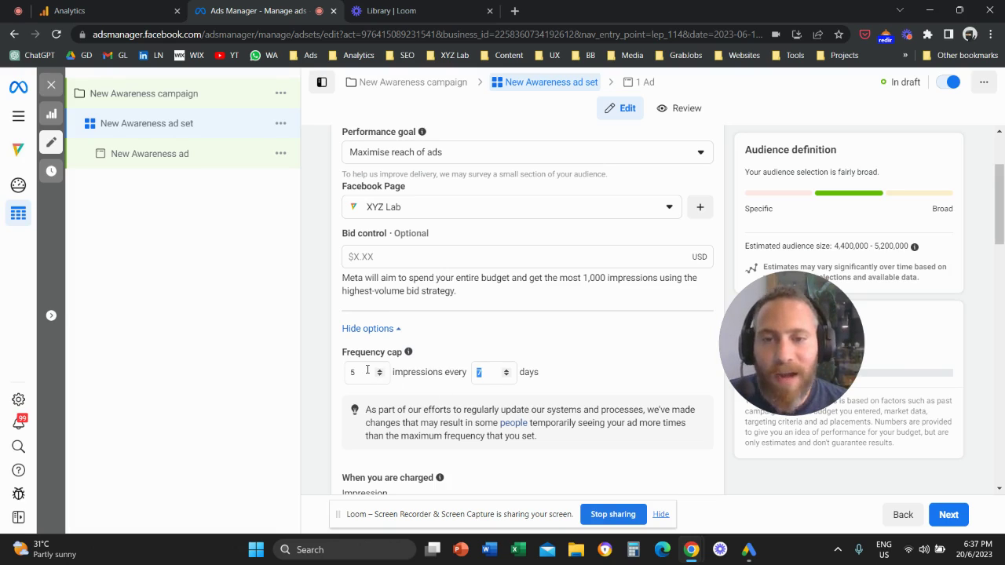
{"action": "type", "text": "10"}
{"action": "left_click", "coordinate": [484, 374]}
{"action": "key", "text": "BackSpace"}
{"action": "left_click_drag", "start_coordinate": [785, 345], "coordinate": [680, 365]}
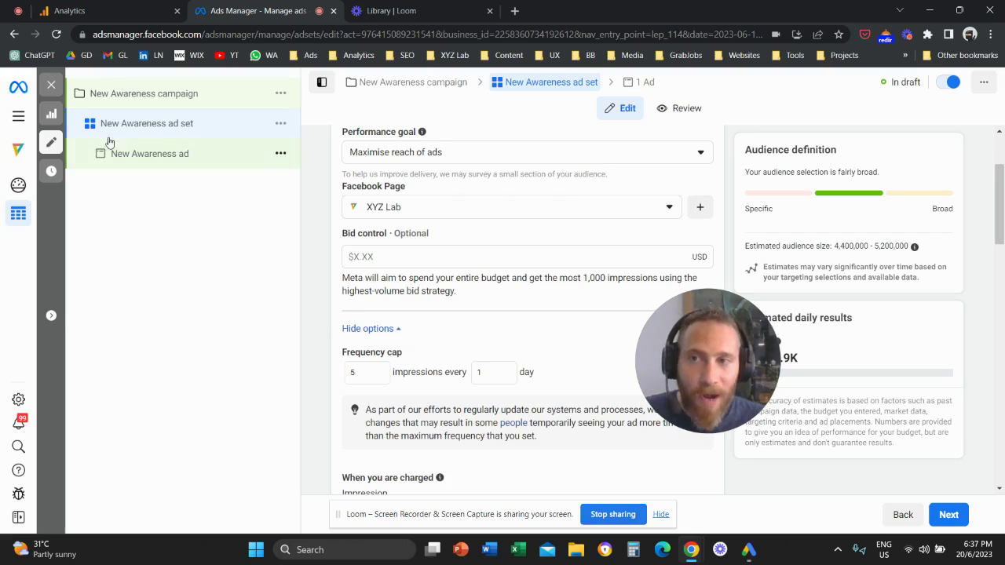
Close the ad set editor and return to the Campaigns list
{"action": "left_click", "coordinate": [51, 85]}
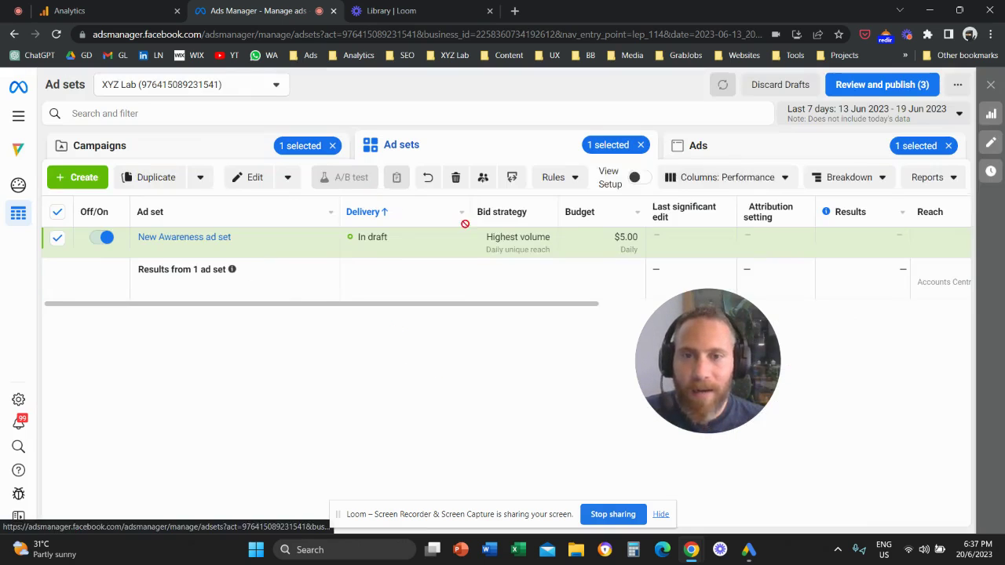
{"action": "left_click_drag", "start_coordinate": [689, 349], "coordinate": [389, 284]}
{"action": "left_click", "coordinate": [81, 178]}
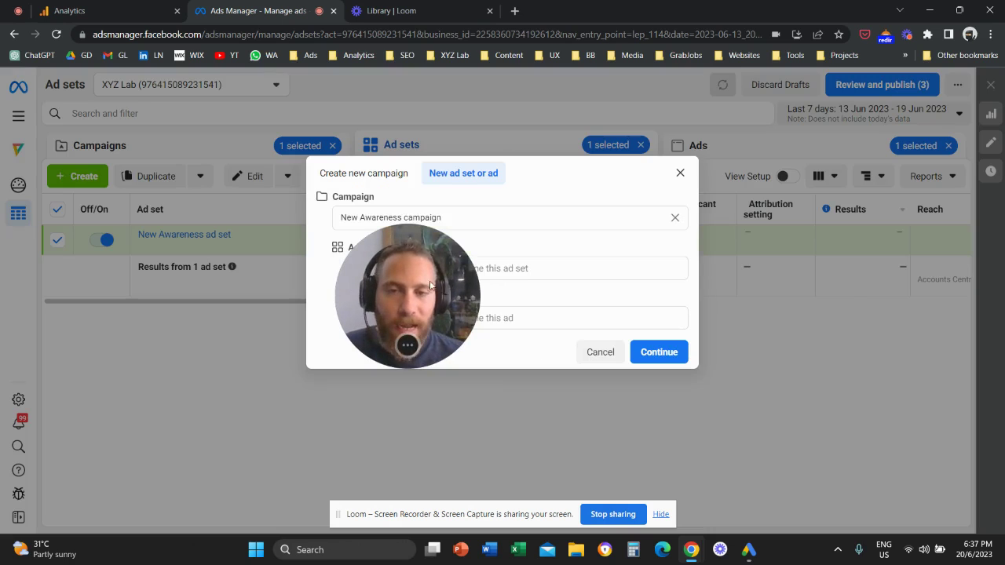
{"action": "left_click_drag", "start_coordinate": [461, 282], "coordinate": [765, 285]}
{"action": "left_click", "coordinate": [680, 172]}
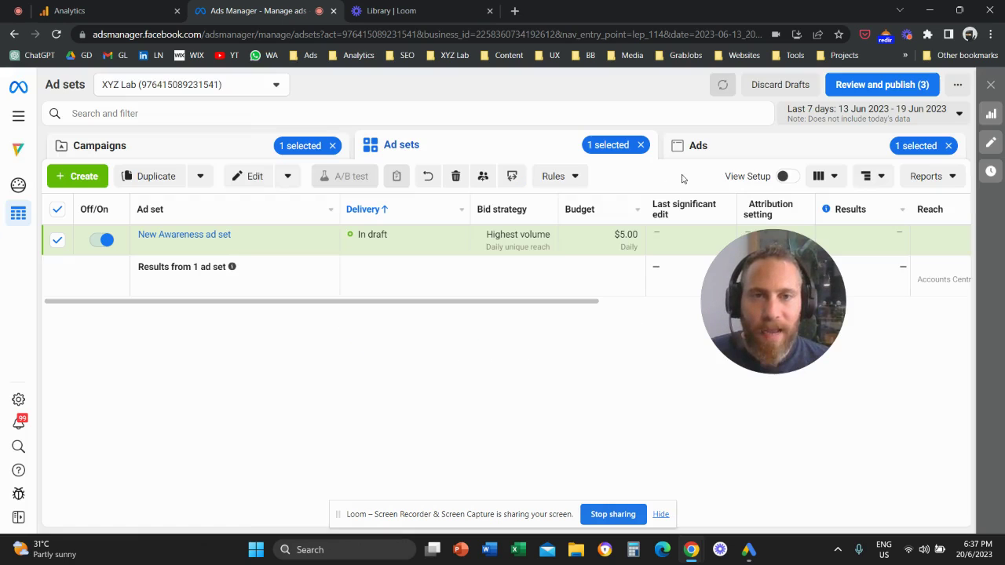
{"action": "left_click", "coordinate": [240, 149]}
Create another Awareness campaign and open its New Awareness ad set
{"action": "left_click_drag", "start_coordinate": [787, 319], "coordinate": [593, 245]}
{"action": "left_click", "coordinate": [81, 177]}
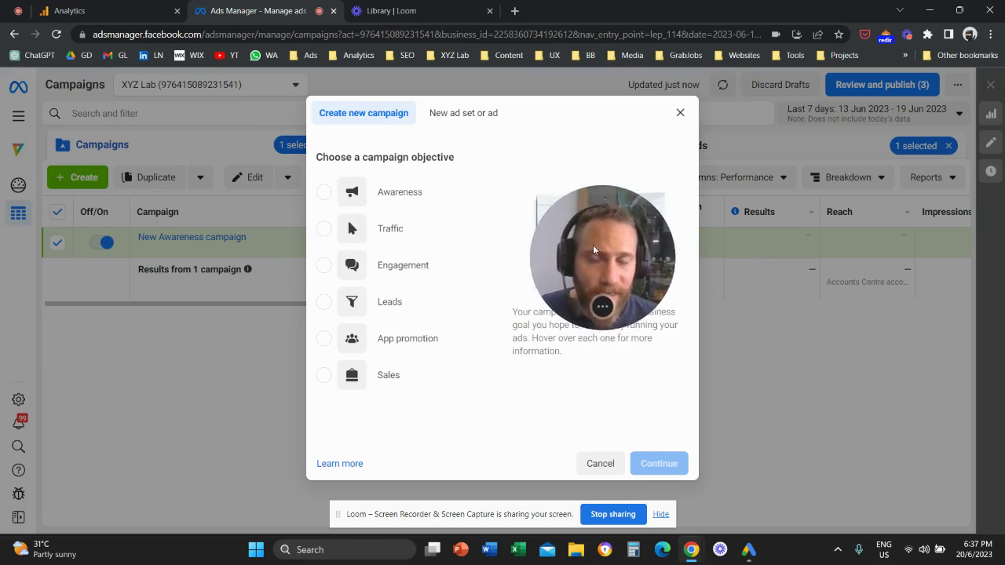
{"action": "left_click", "coordinate": [331, 193]}
{"action": "left_click", "coordinate": [659, 478]}
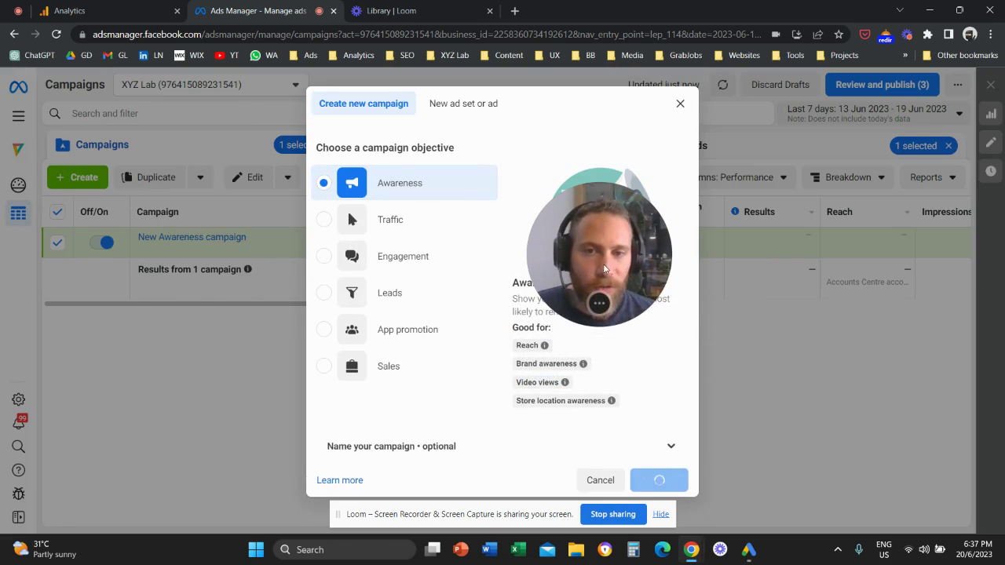
{"action": "left_click_drag", "start_coordinate": [599, 263], "coordinate": [741, 319]}
{"action": "left_click", "coordinate": [165, 128]}
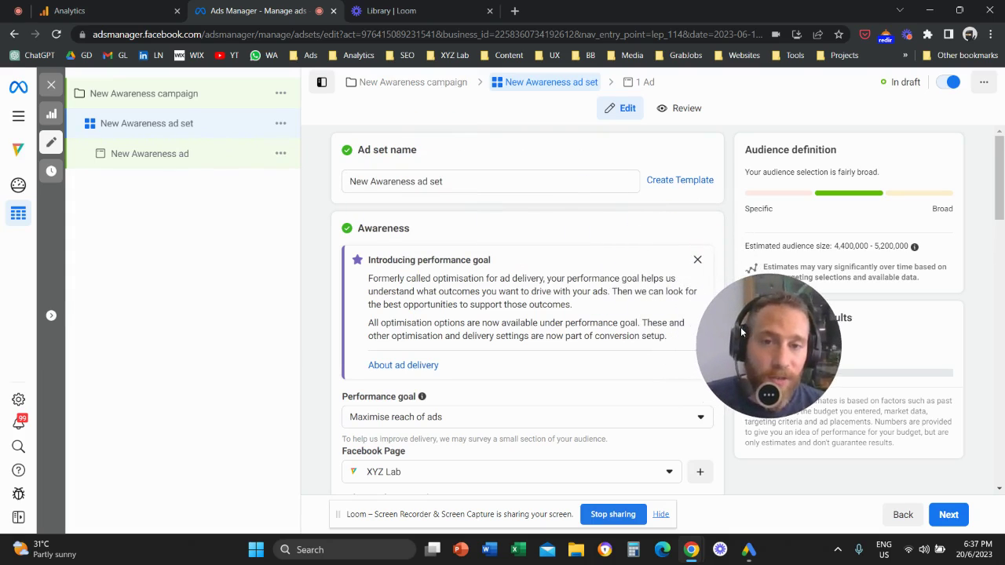
Show more options under Bid control, revealing the default 1 impression every 7 days cap
{"action": "scroll", "coordinate": [545, 344], "scroll_direction": "down", "scroll_amount": 2}
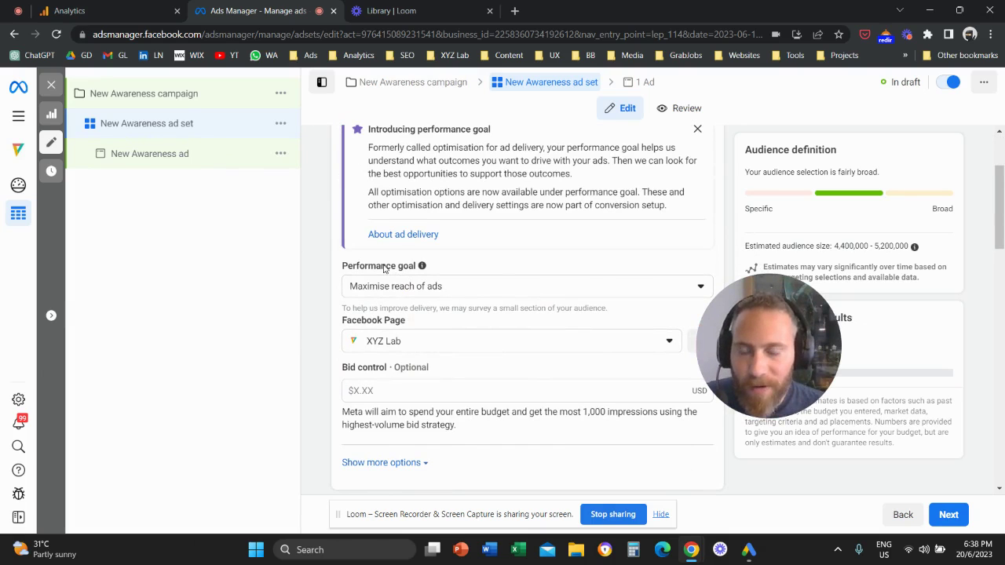
{"action": "scroll", "coordinate": [384, 269], "scroll_direction": "down", "scroll_amount": 1}
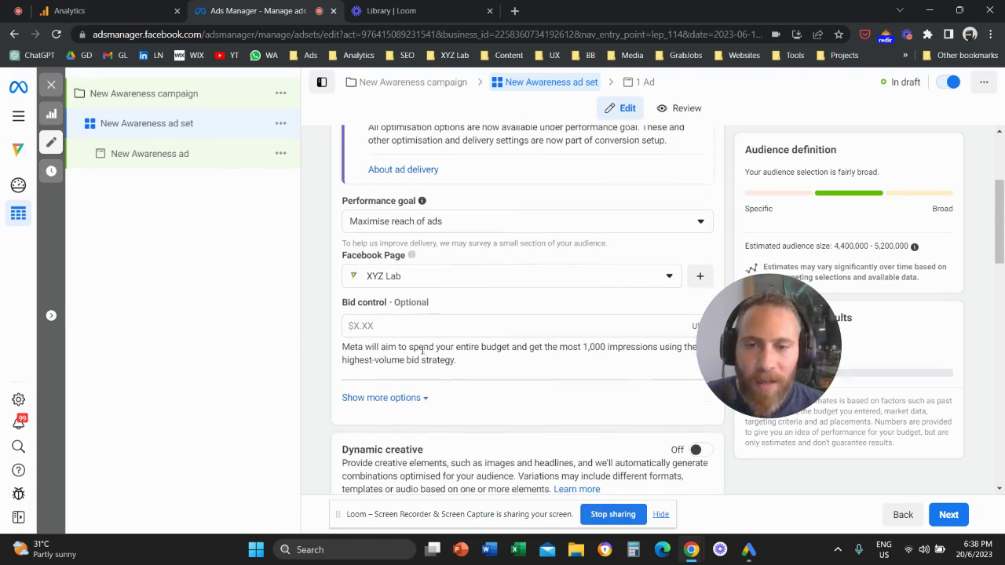
{"action": "left_click", "coordinate": [419, 398]}
{"action": "scroll", "coordinate": [424, 399], "scroll_direction": "down", "scroll_amount": 1}
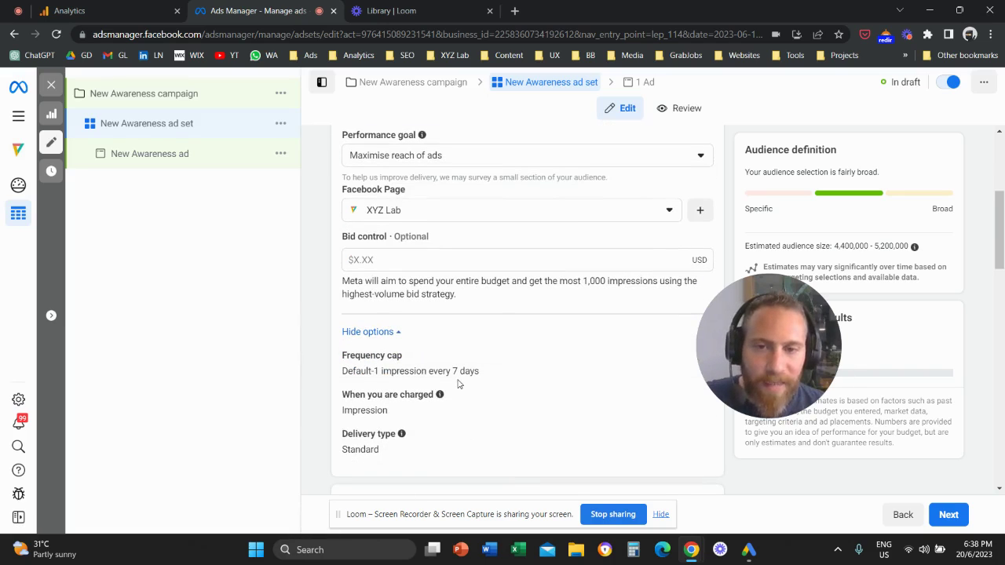
{"action": "left_click_drag", "start_coordinate": [723, 341], "coordinate": [778, 351]}
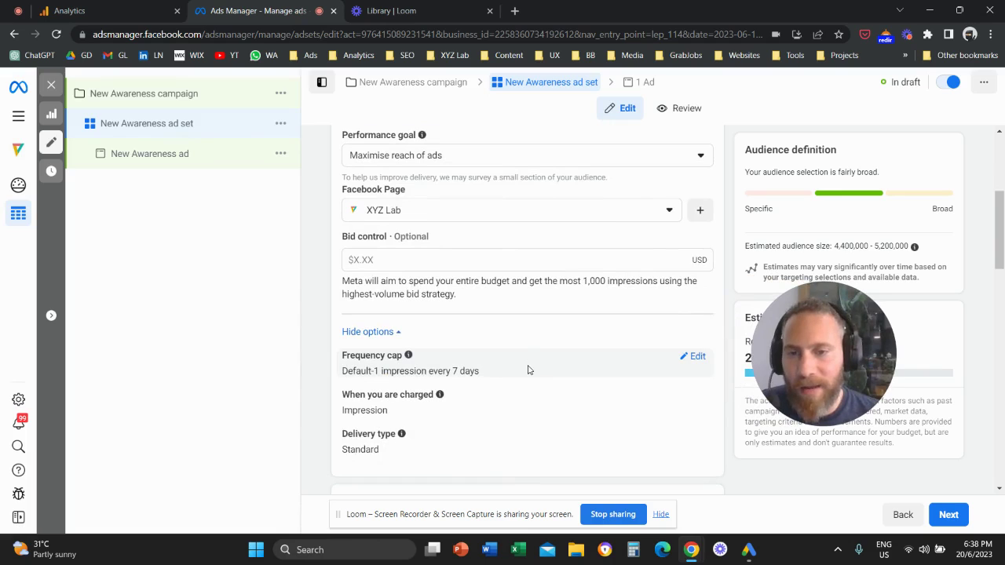
Make the frequency cap editable, still at 1 impression every 7 days
{"action": "left_click", "coordinate": [696, 357]}
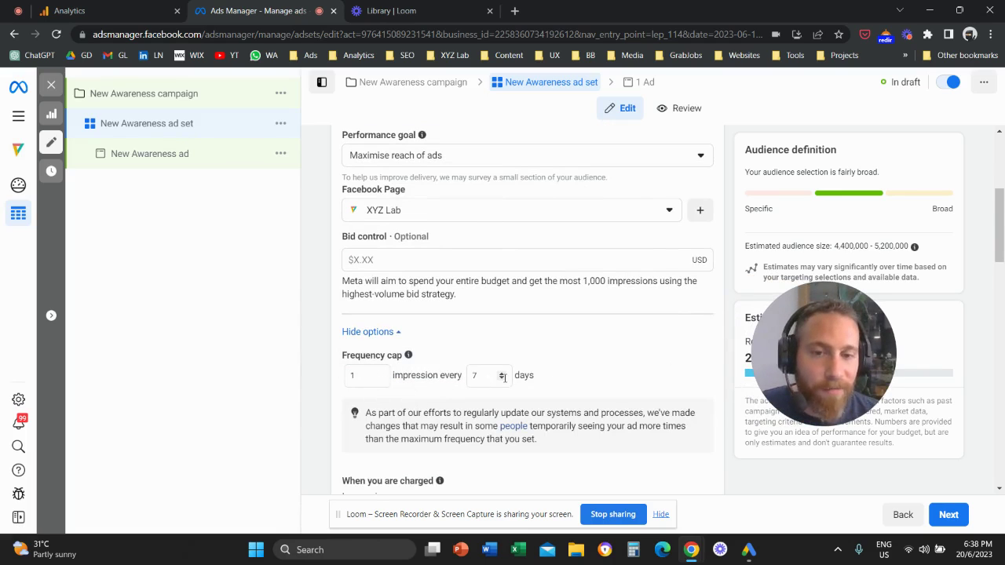
{"action": "left_click_drag", "start_coordinate": [796, 353], "coordinate": [688, 356]}
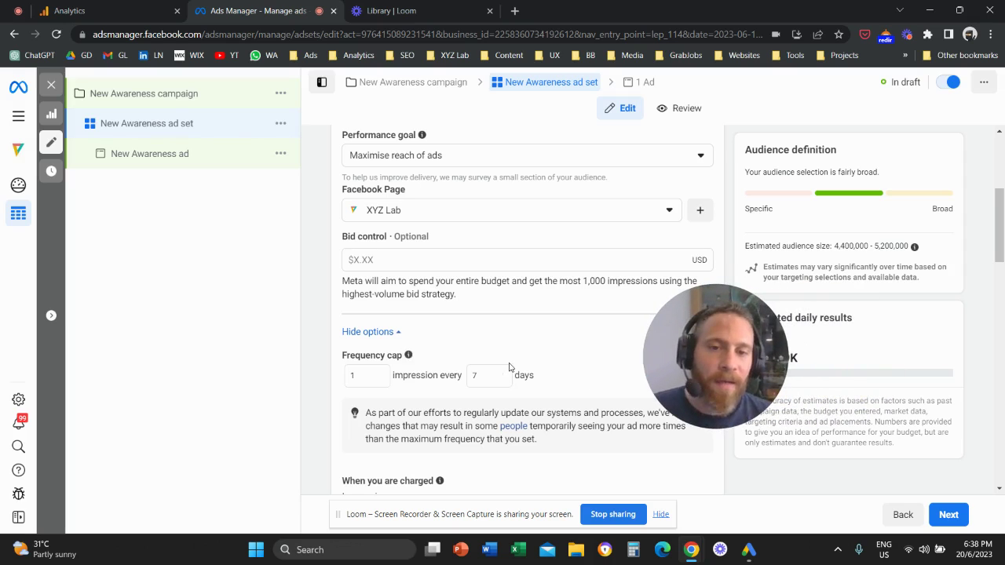